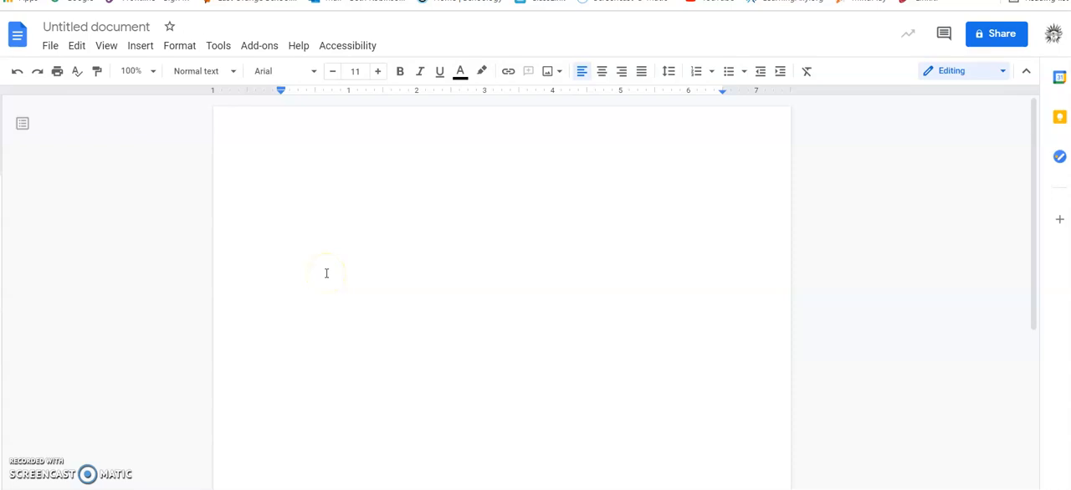
# - Set the font of the blank document to Times New Roman at size 12
pyautogui.click(322, 282)
pyautogui.click(312, 193)
pyautogui.click(314, 71)
pyautogui.click(302, 178)
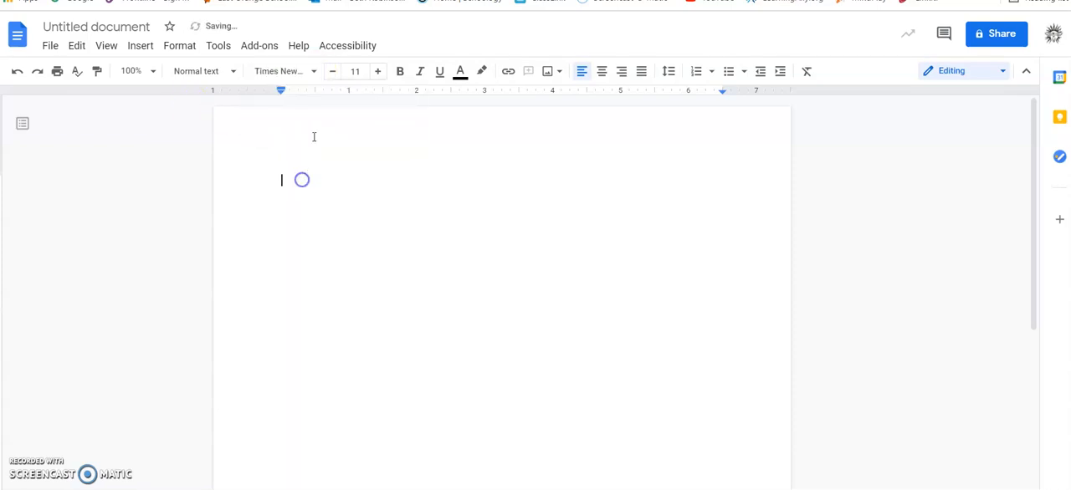
pyautogui.click(378, 72)
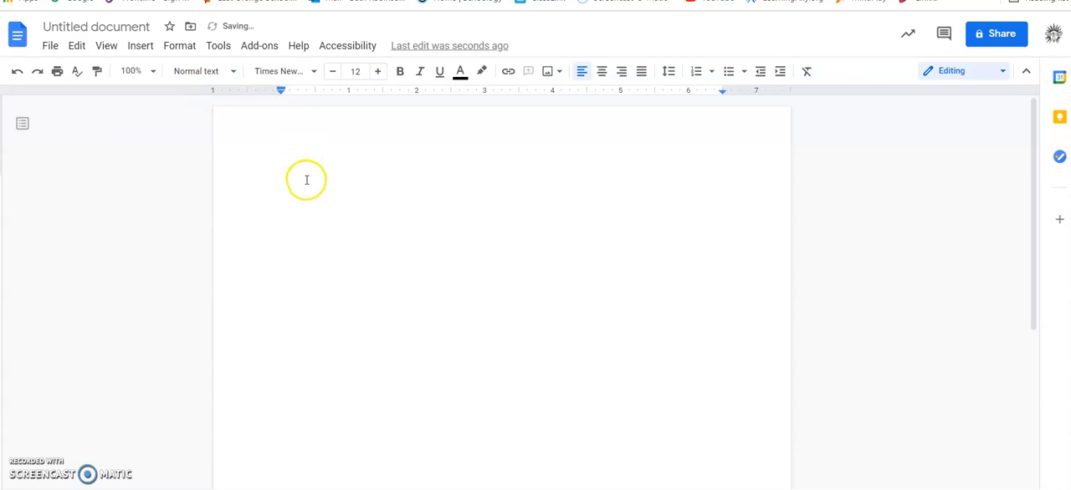
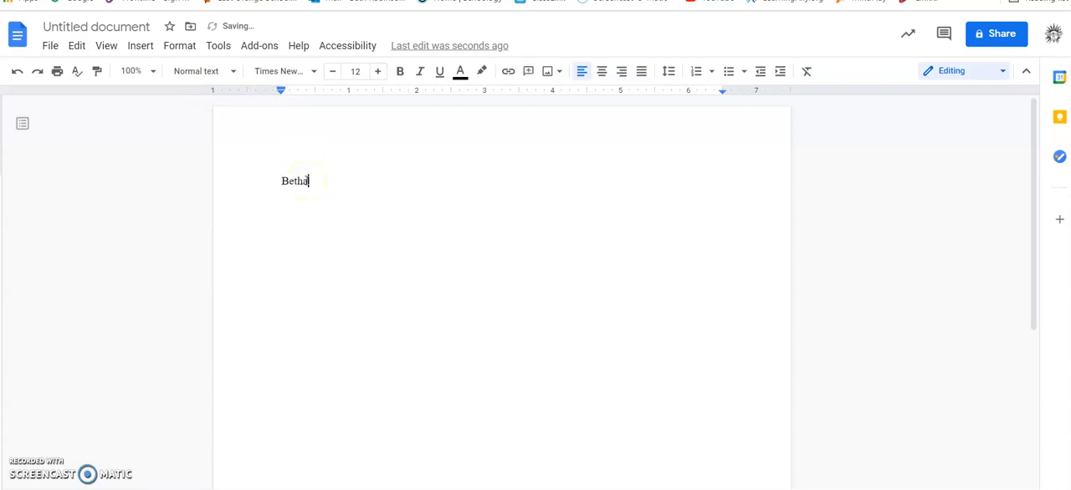
# - Enter the student's full name on the first line and "May 19, 2021" on the second
pyautogui.press('Return')
pyautogui.write('May 1')
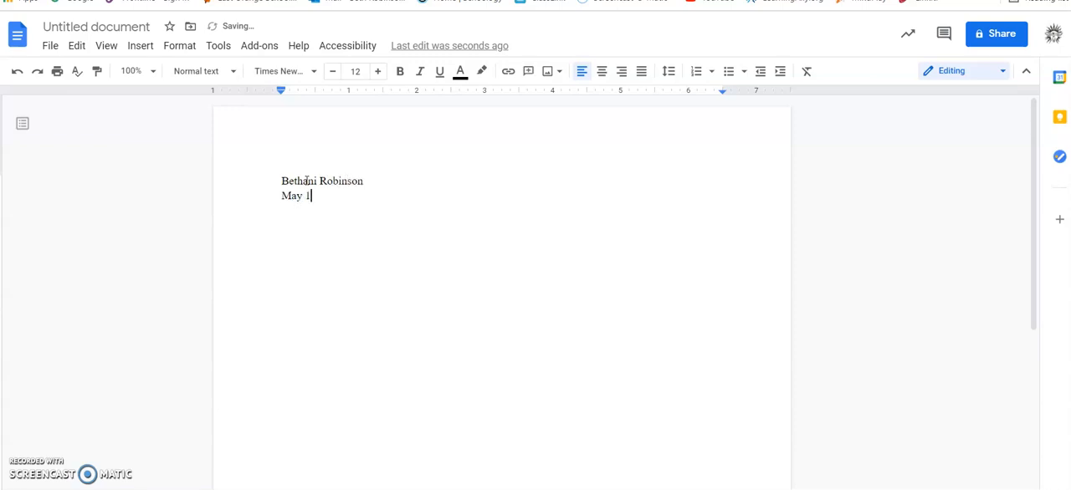
pyautogui.write('9, 2021')
pyautogui.press('Return')
# - Enter "English 3, Periods 7/8" and "Assignment Title" on separate lines below the date, followed by blank lines
pyautogui.write('English 3, Periods 7/8')
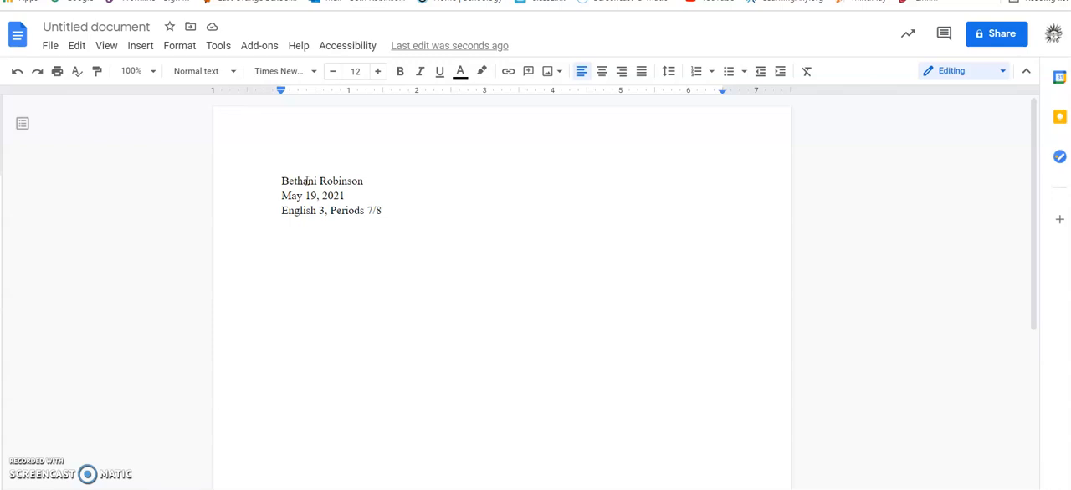
pyautogui.press('Return')
pyautogui.write('Assignment Title')
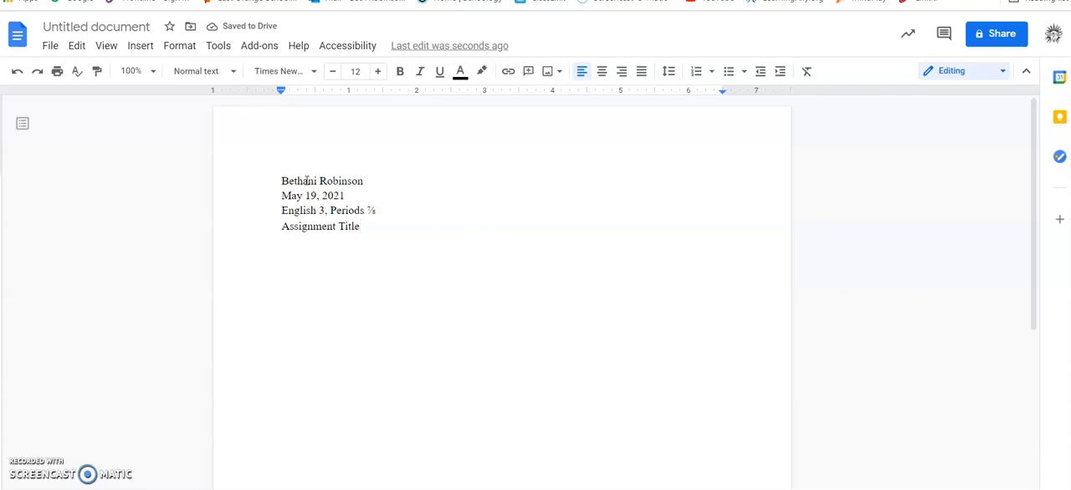
pyautogui.press('Return')
pyautogui.press('Return')
# - Insert a table with two columns and three rows below the assignment heading
pyautogui.click(138, 48)
pyautogui.moveTo(165, 92)
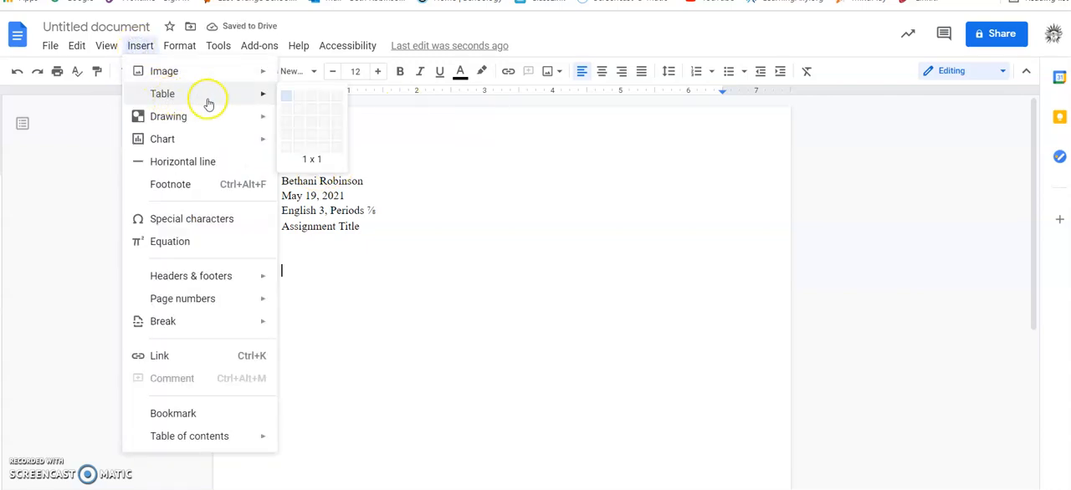
pyautogui.click(299, 126)
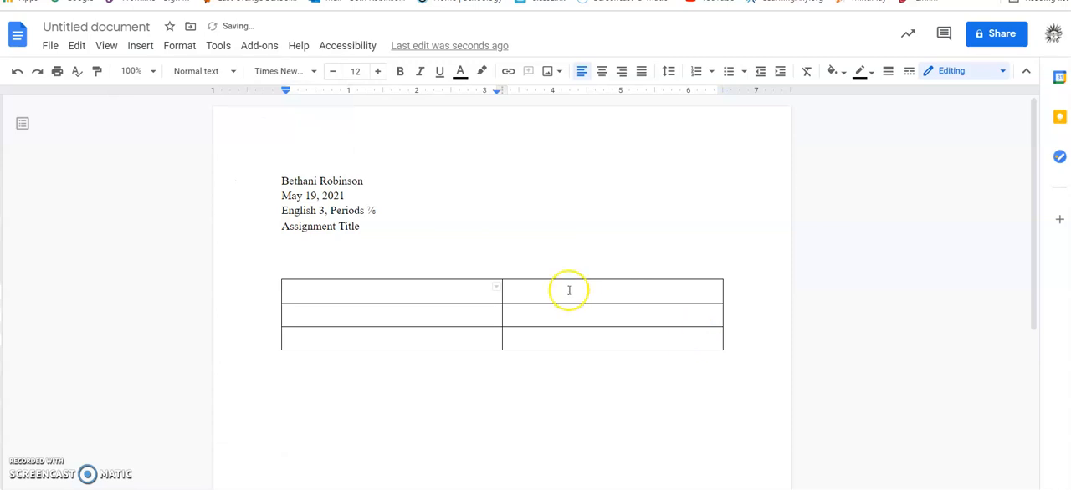
# - Merge the two cells of the table's first row into one
pyautogui.moveTo(552, 287); pyautogui.dragTo(469, 287)
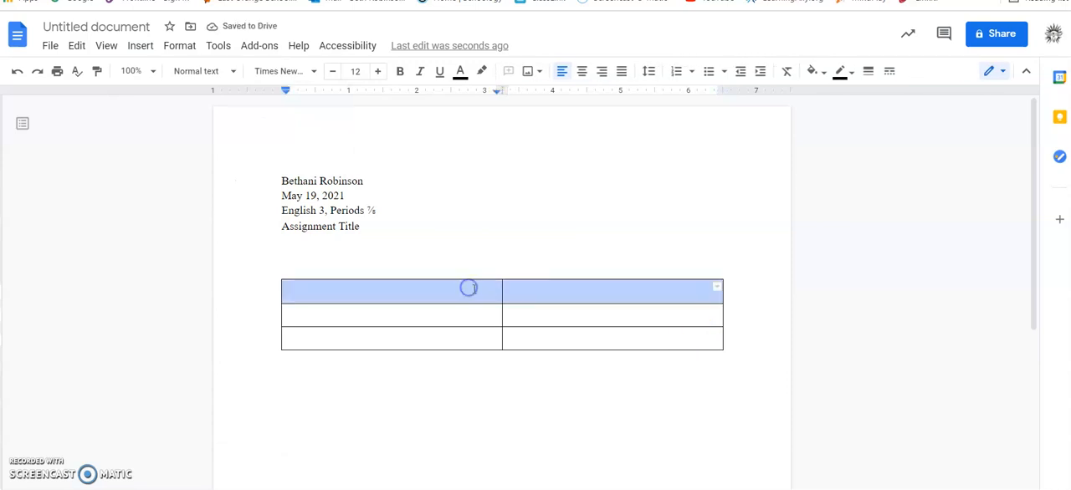
pyautogui.rightClick(473, 290)
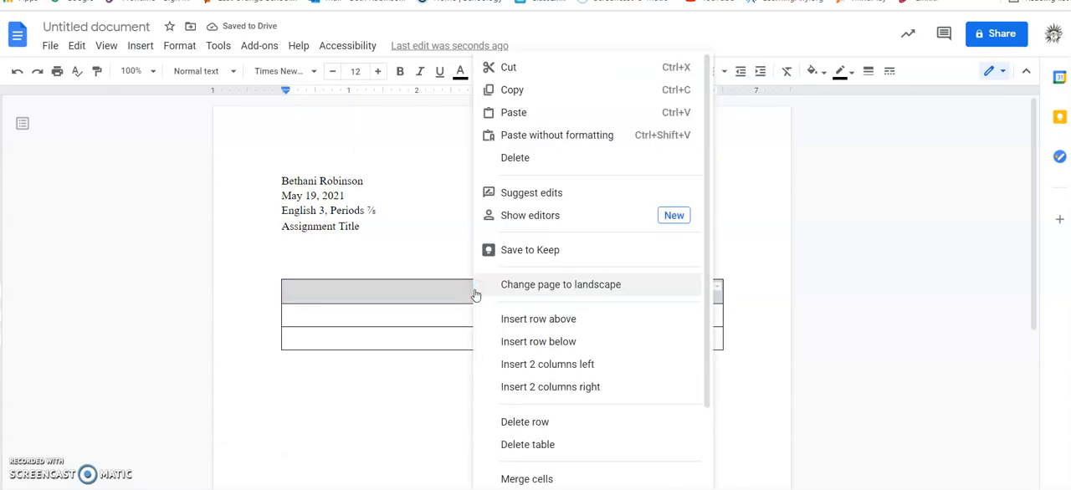
pyautogui.click(521, 479)
# - Centre the text in the merged first row and enter the suspect's full name as the table heading
pyautogui.click(509, 292)
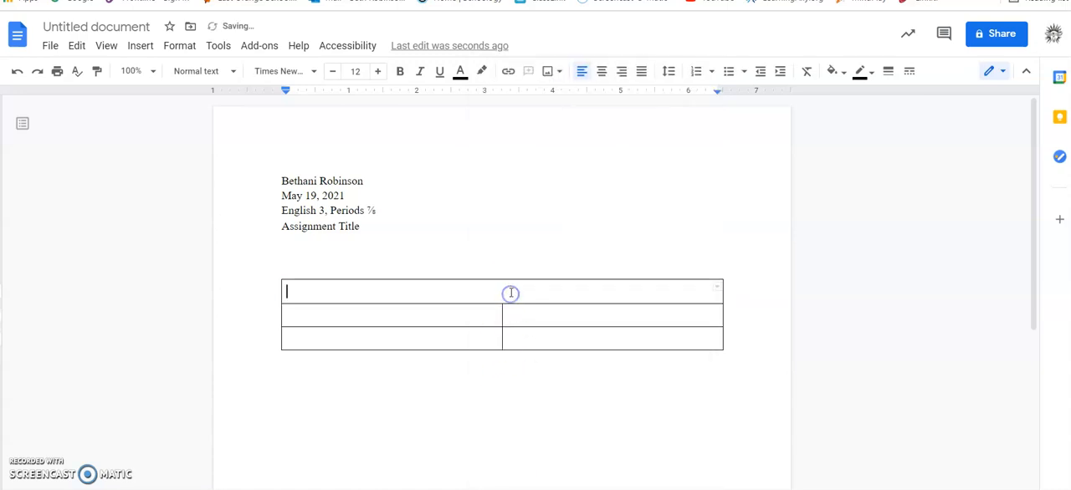
pyautogui.click(600, 73)
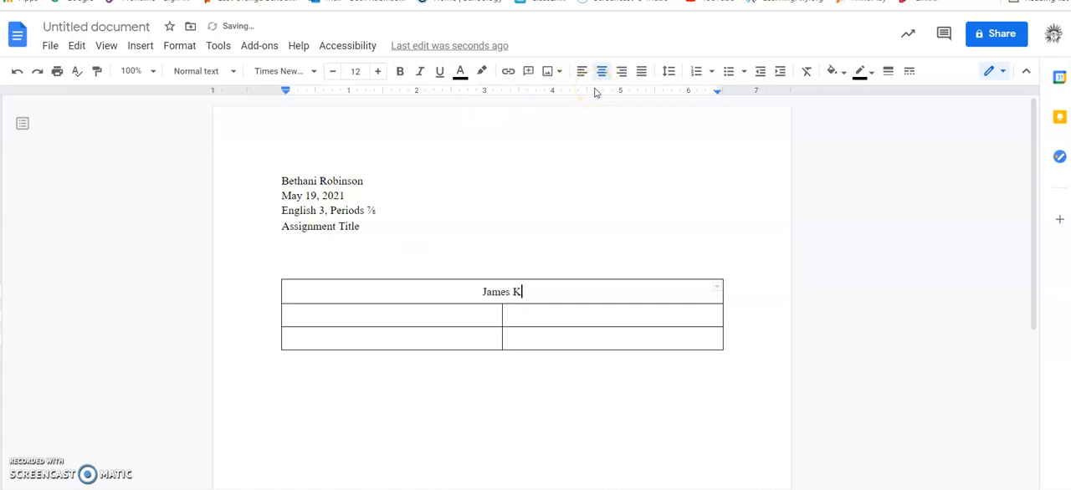
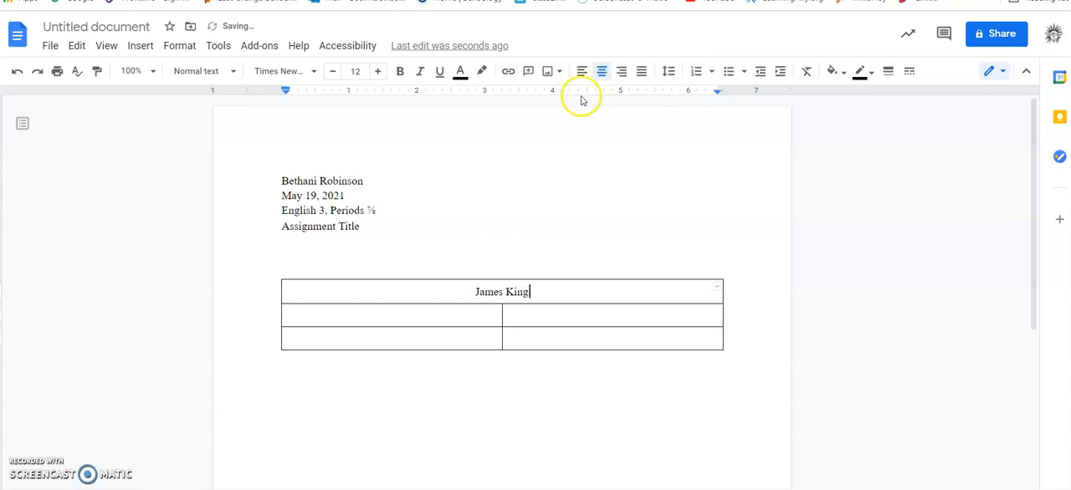
# - Enter the column headings "Innocent" and "Guilty" in the table's second row and centre them
pyautogui.click(466, 314)
pyautogui.doubleClick(466, 314)
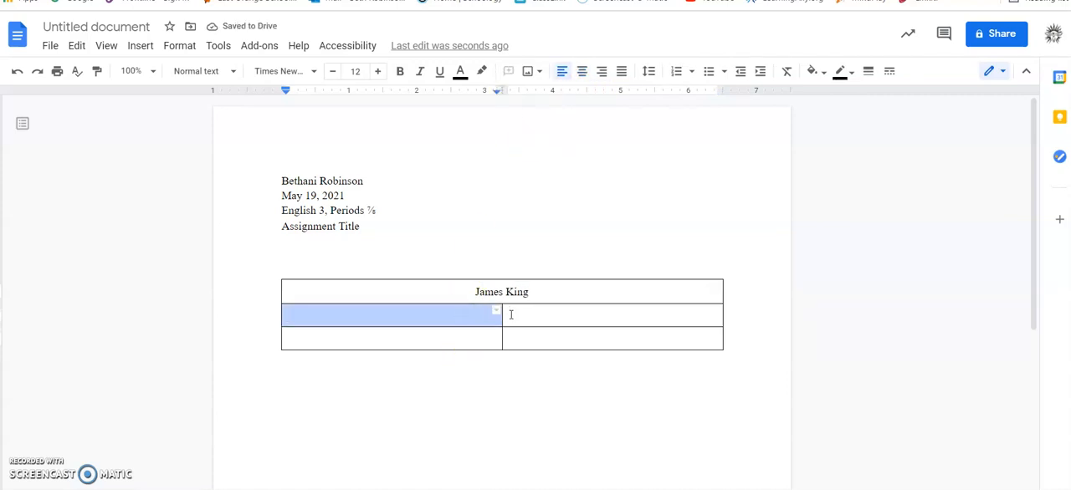
pyautogui.write('Innocent')
pyautogui.click(526, 316)
pyautogui.write('Guily')
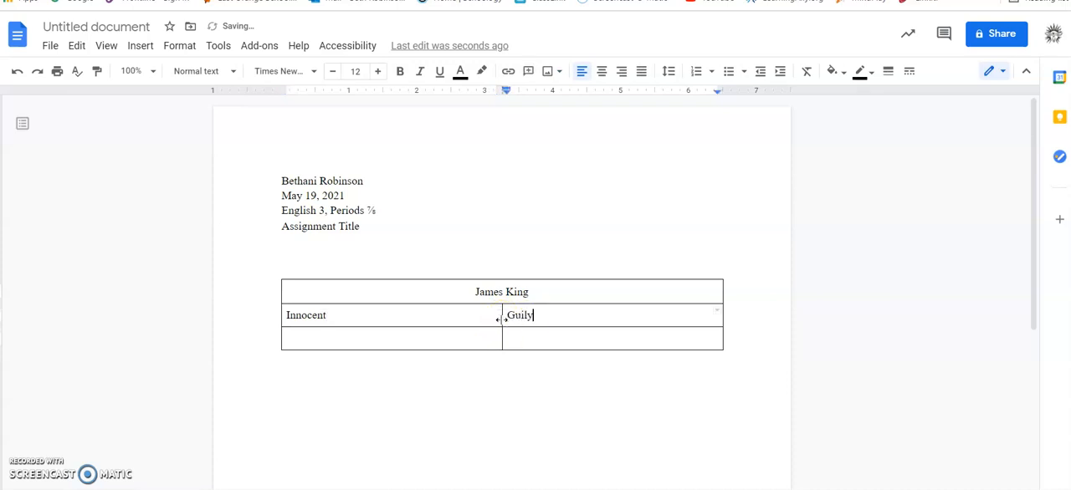
pyautogui.press('BackSpace')
pyautogui.write('ty')
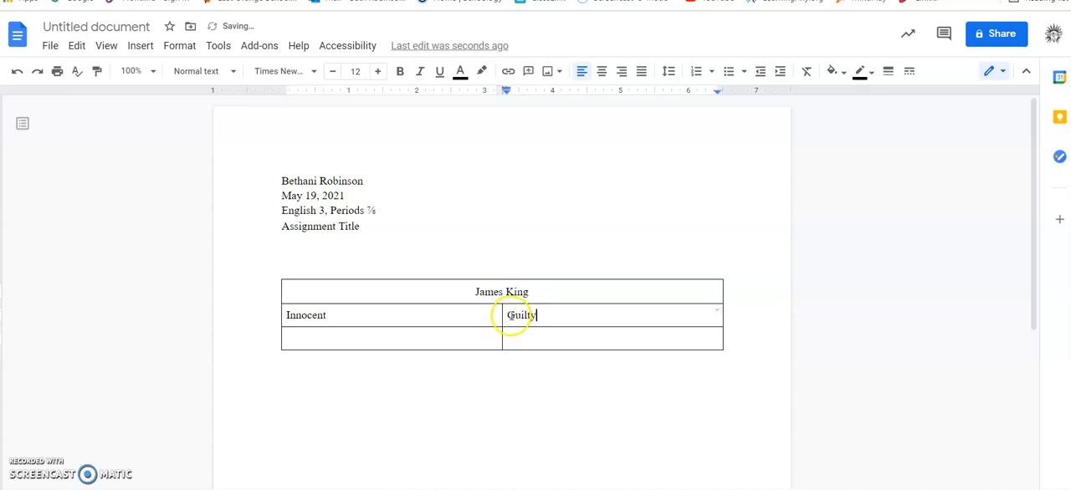
pyautogui.moveTo(544, 318); pyautogui.dragTo(468, 318)
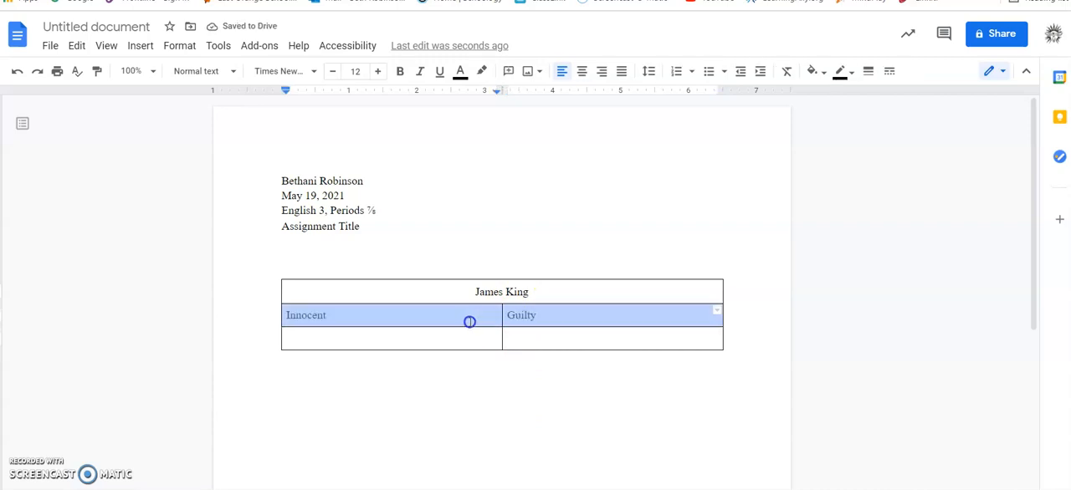
pyautogui.click(581, 72)
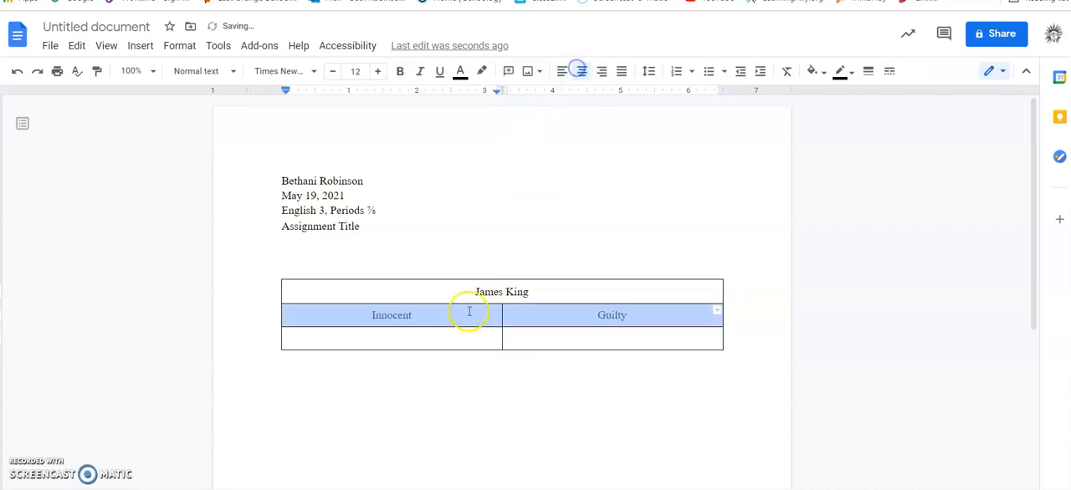
# - Make the third row taller by adding blank lines in the cell below "Innocent" and trimming the surplus ones
pyautogui.click(459, 339)
pyautogui.press('Return')
pyautogui.press('Return')
pyautogui.press('Return')
pyautogui.press('Return')
pyautogui.press('Return')
pyautogui.press('Return')
pyautogui.press('Return')
pyautogui.press('Return')
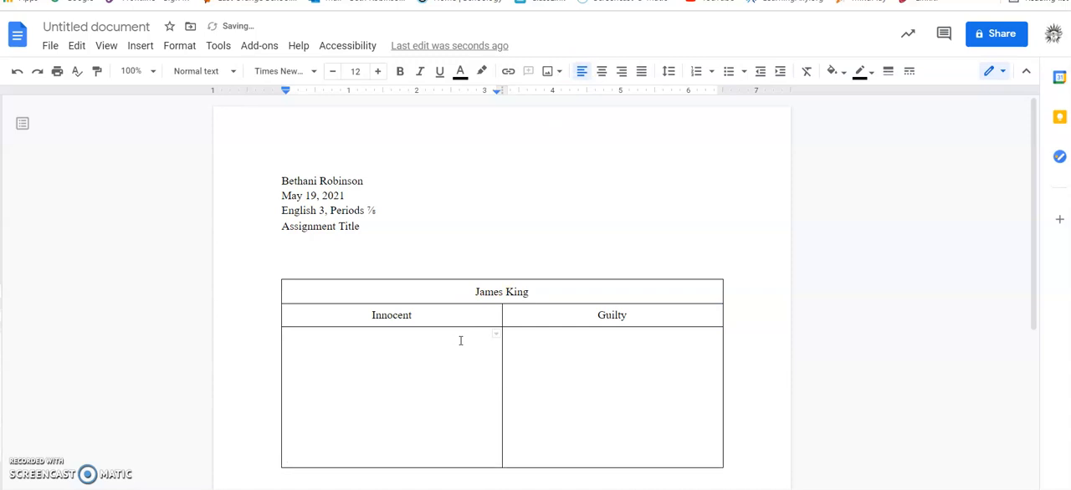
pyautogui.press('Up')
pyautogui.press('Up')
pyautogui.press('Up')
pyautogui.press('Down')
pyautogui.press('BackSpace')
pyautogui.press('BackSpace')
pyautogui.press('BackSpace')
pyautogui.press('BackSpace')
pyautogui.click(435, 349)
pyautogui.press('Tab')
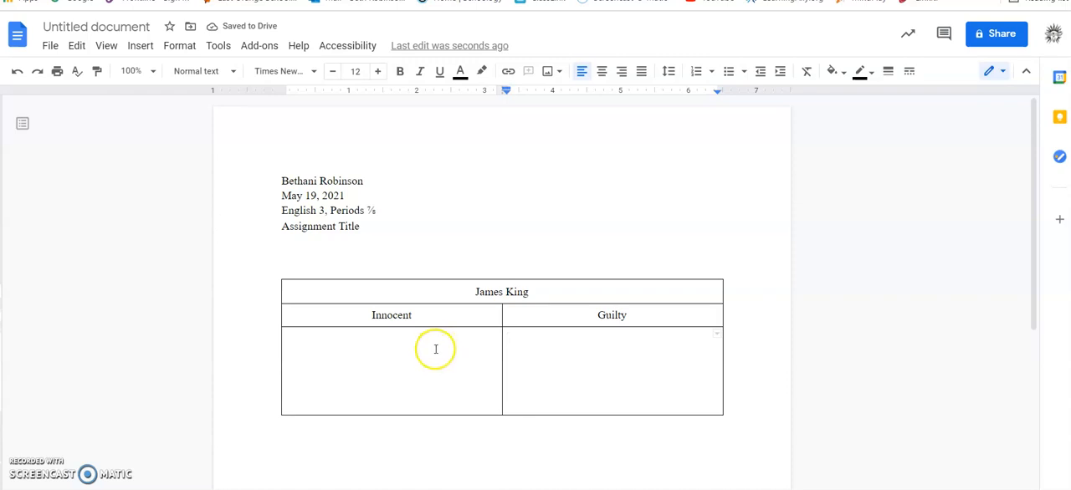
pyautogui.press('Tab')
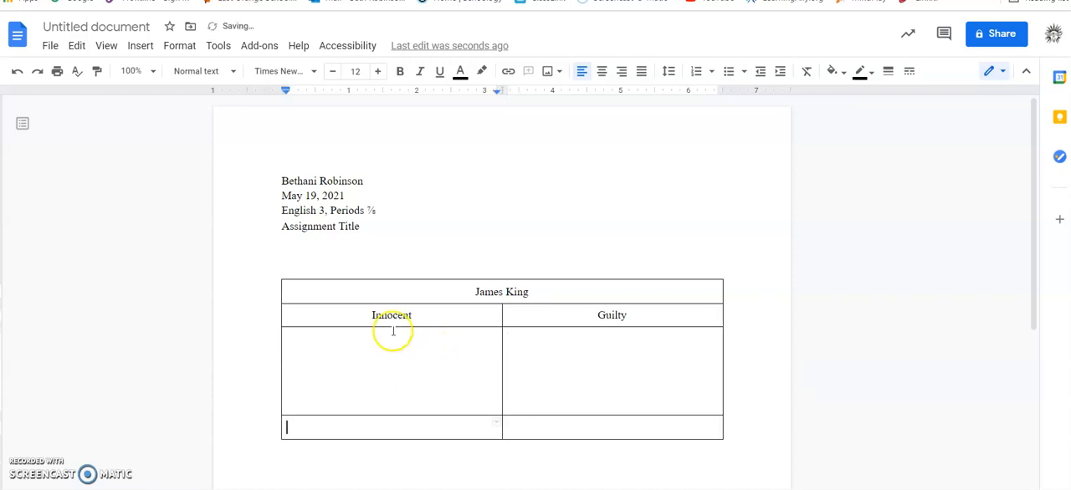
pyautogui.click(17, 73)
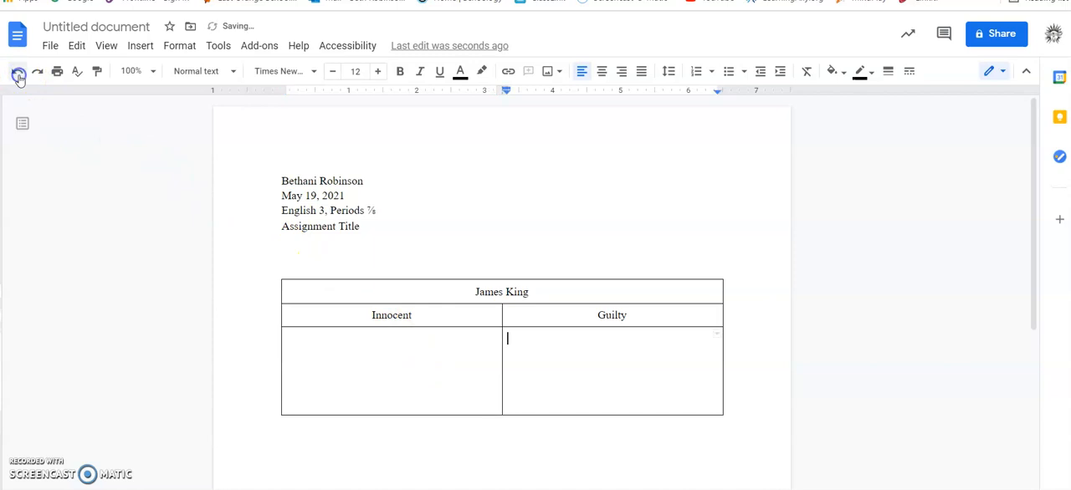
pyautogui.click(454, 345)
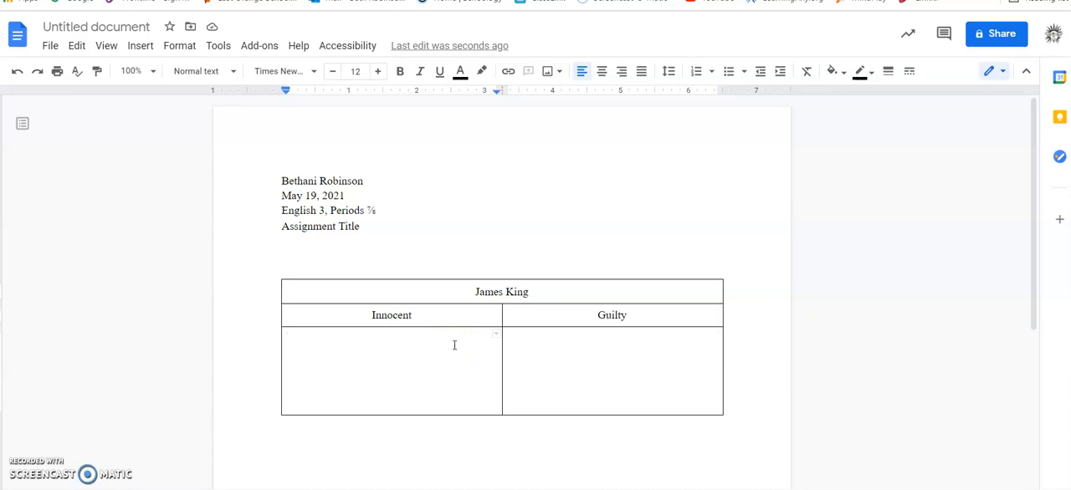
pyautogui.doubleClick(564, 344)
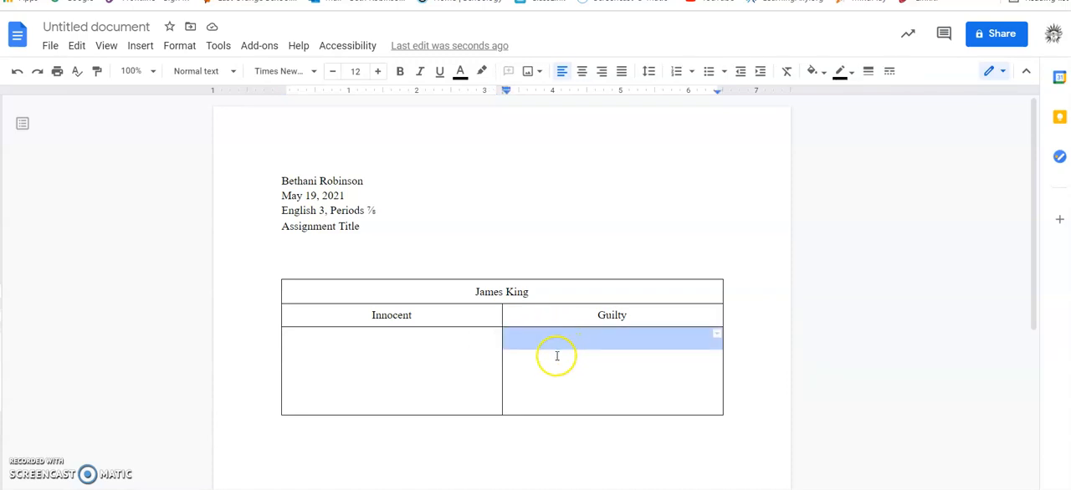
pyautogui.click(555, 354)
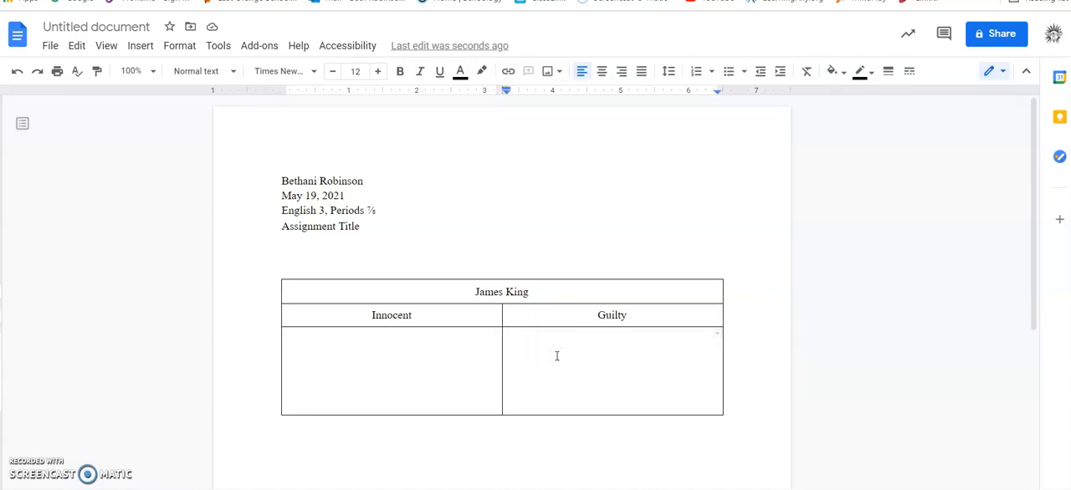
# - Delete the extra blank lines in the cell below "Innocent", keeping one blank line above the text position
pyautogui.click(451, 400)
pyautogui.press('Up')
pyautogui.click(451, 400)
pyautogui.write('Me')
pyautogui.press('BackSpace')
pyautogui.press('BackSpace')
pyautogui.press('BackSpace')
pyautogui.press('BackSpace')
pyautogui.press('BackSpace')
pyautogui.press('BackSpace')
# - Write "Medical examiner says the shooter was right-handed" in the cell below "Innocent"
pyautogui.write('M')
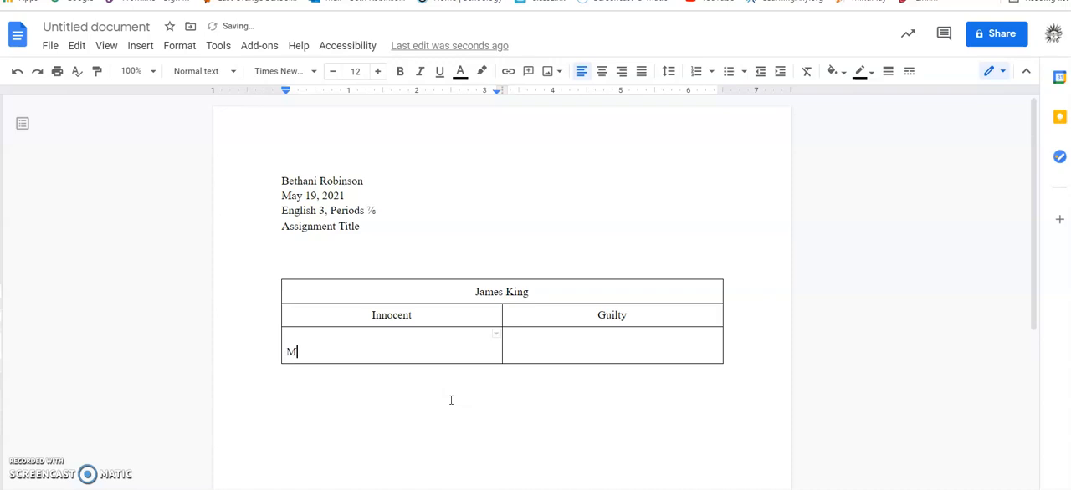
pyautogui.write('edical examiner sa')
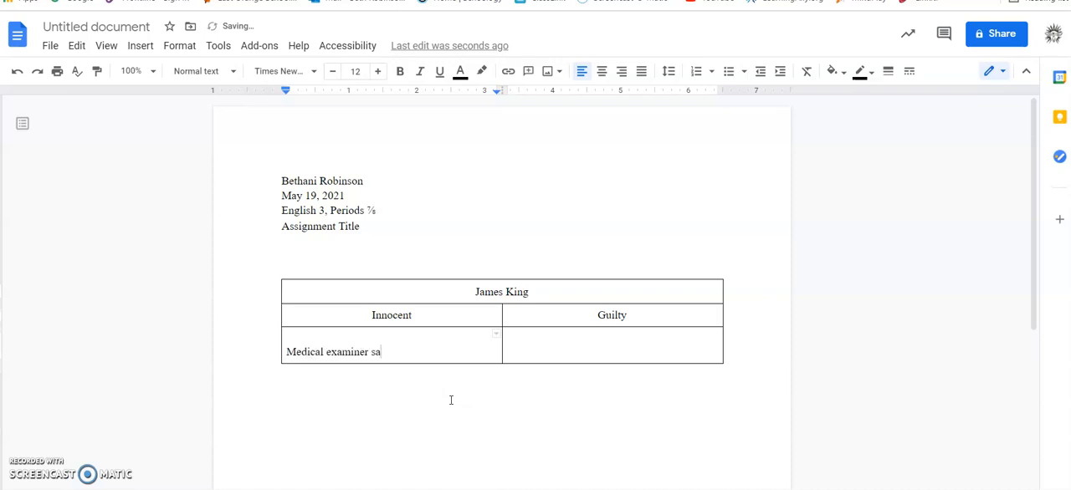
pyautogui.write('ys the shooter was ')
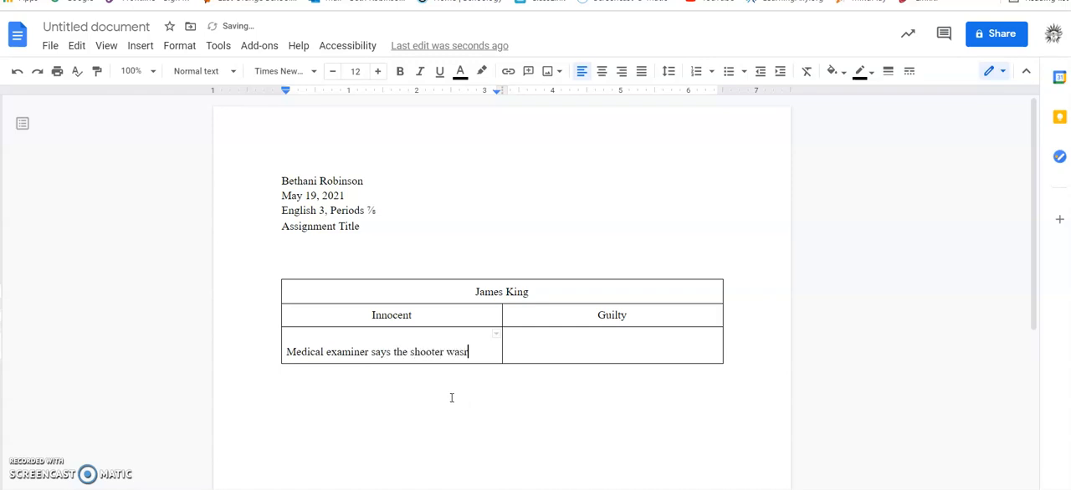
pyautogui.write('right')
pyautogui.press('BackSpace')
pyautogui.write('-han')
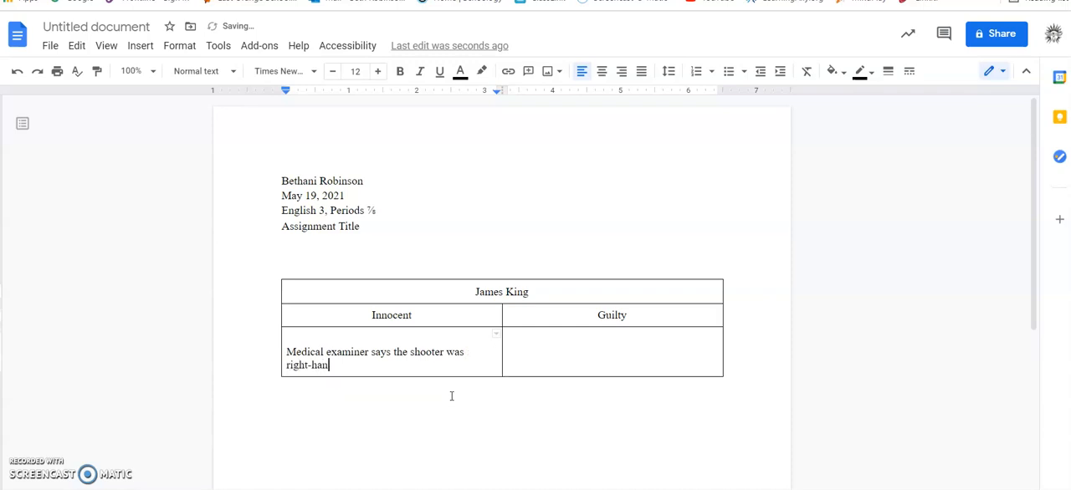
pyautogui.write('ded. James is left')
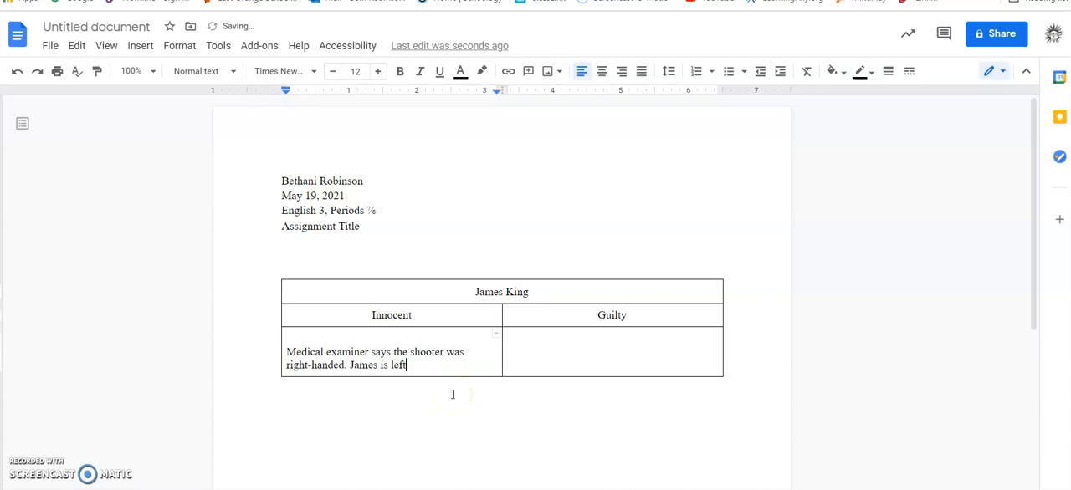
pyautogui.write('-heade')
# - End that sentence with a period, add that the suspect, by first name, "is left-handed.", and leave blank lines below
pyautogui.press('BackSpace')
pyautogui.press('BackSpace')
pyautogui.press('BackSpace')
pyautogui.write('nd')
pyautogui.press('BackSpace')
pyautogui.press('BackSpace')
pyautogui.write('nded.')
pyautogui.press('Return')
pyautogui.press('Return')
# - Below a blank line in the cell under "Guilty", enter the witness's full name followed by "testifies"
pyautogui.click(536, 372)
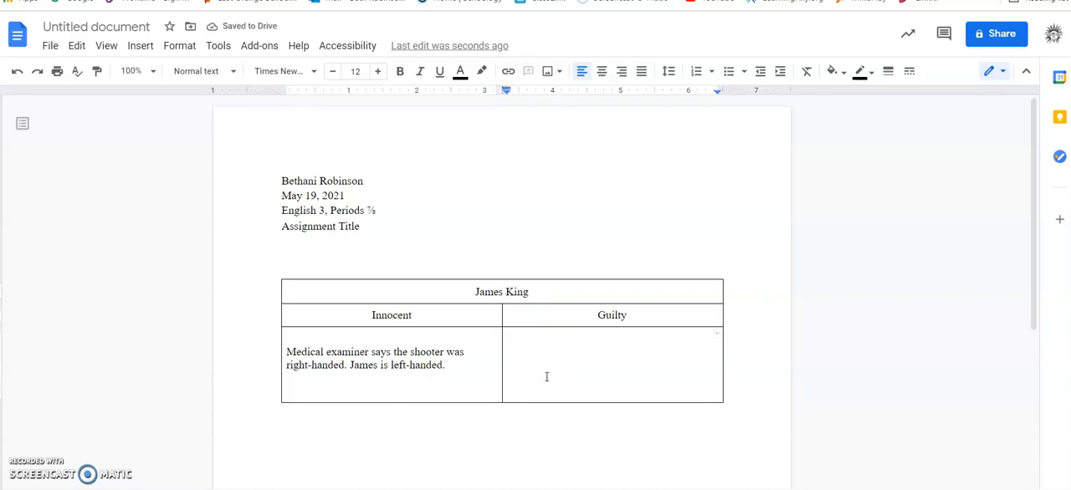
pyautogui.press('Return')
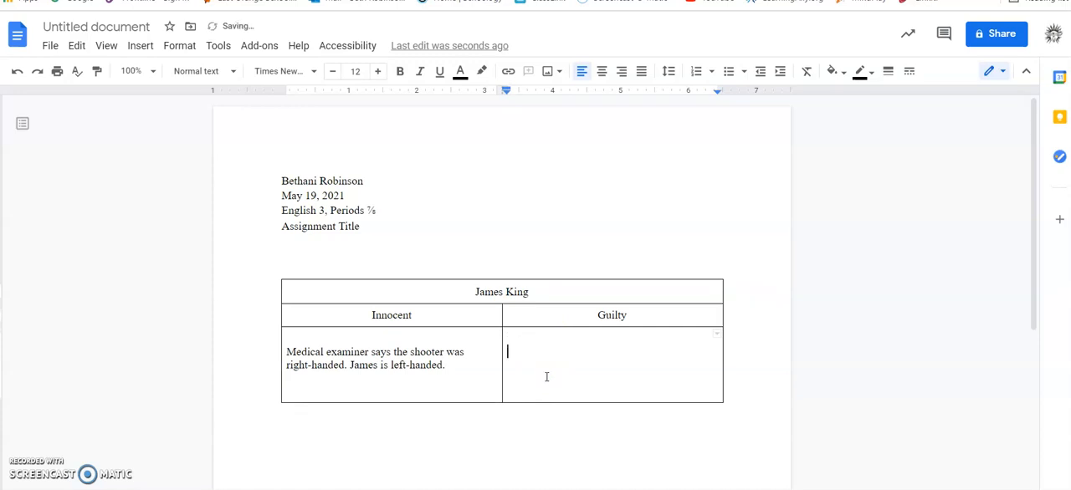
pyautogui.click(567, 338)
pyautogui.write('ys th')
pyautogui.press('BackSpace')
pyautogui.press('BackSpace')
pyautogui.press('BackSpace')
pyautogui.press('BackSpace')
pyautogui.press('BackSpace')
pyautogui.press('BackSpace')
pyautogui.press('BackSpace')
pyautogui.write('testifies that James')
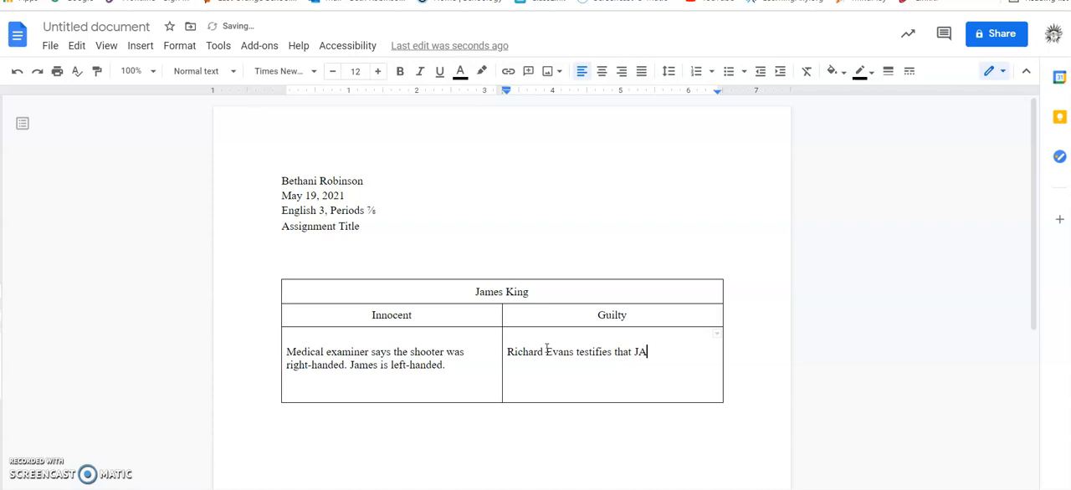
pyautogui.write(' was the shooter')
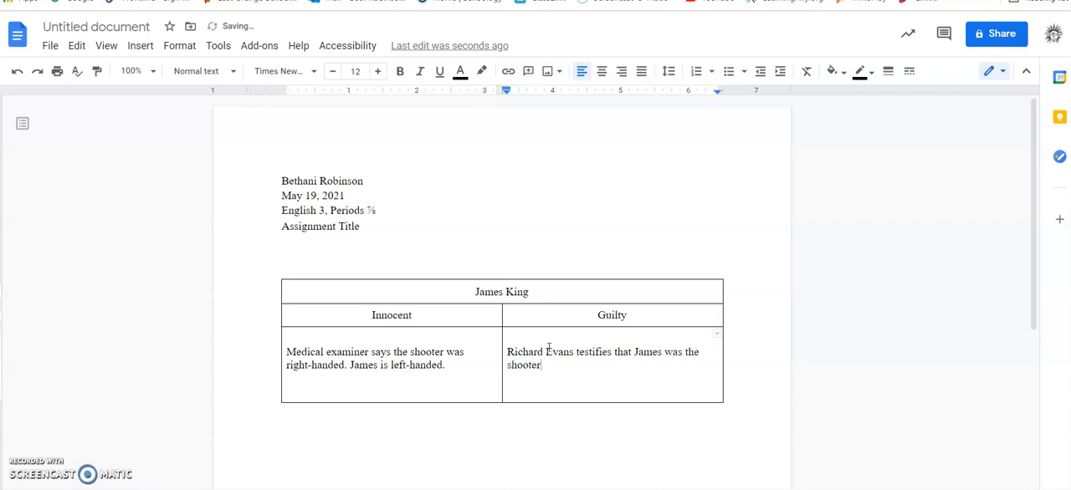
pyautogui.write('.')
# - Complete the witness sentence with "that", the suspect's first name and "was the shooter.", and add blank lines below it
pyautogui.press('Return')
pyautogui.press('Return')
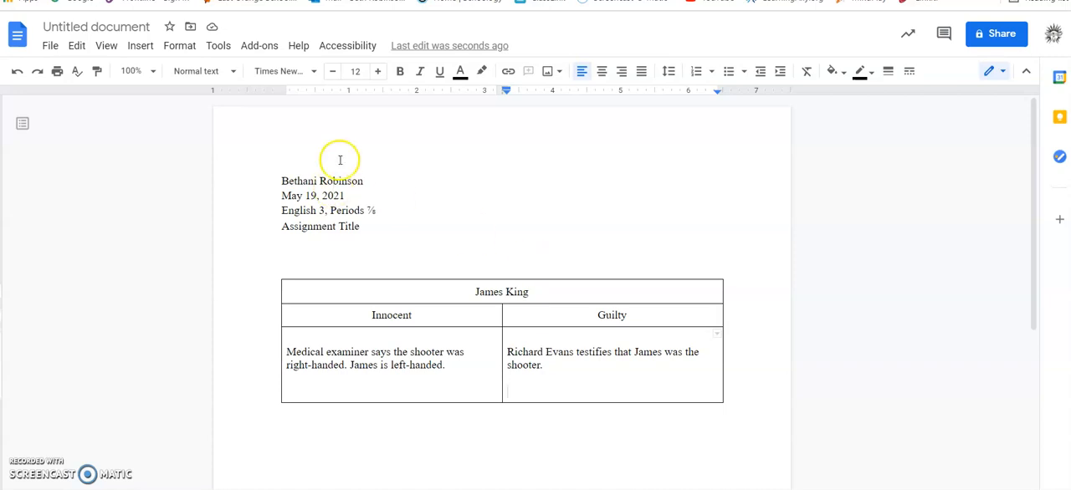
# - Open the document's title for renaming
pyautogui.click(321, 228)
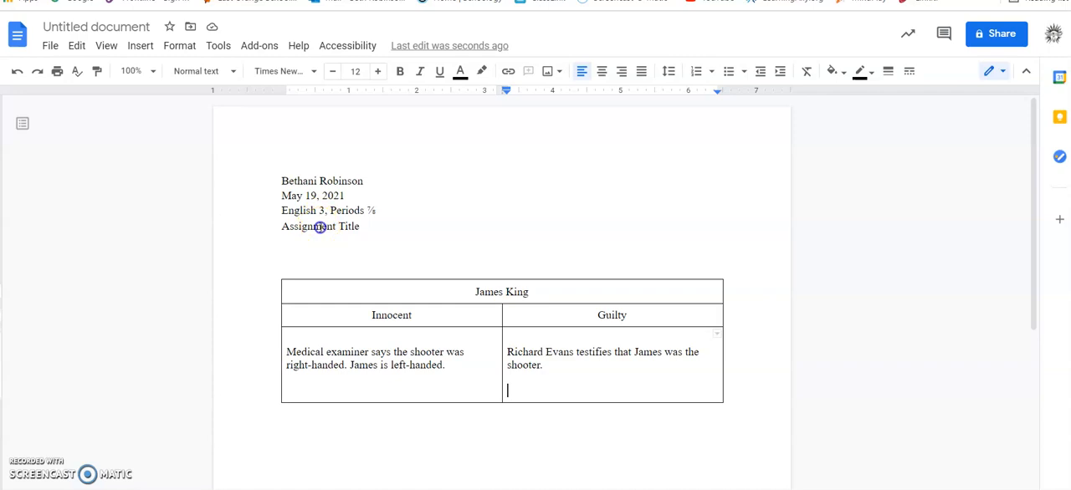
pyautogui.click(125, 27)
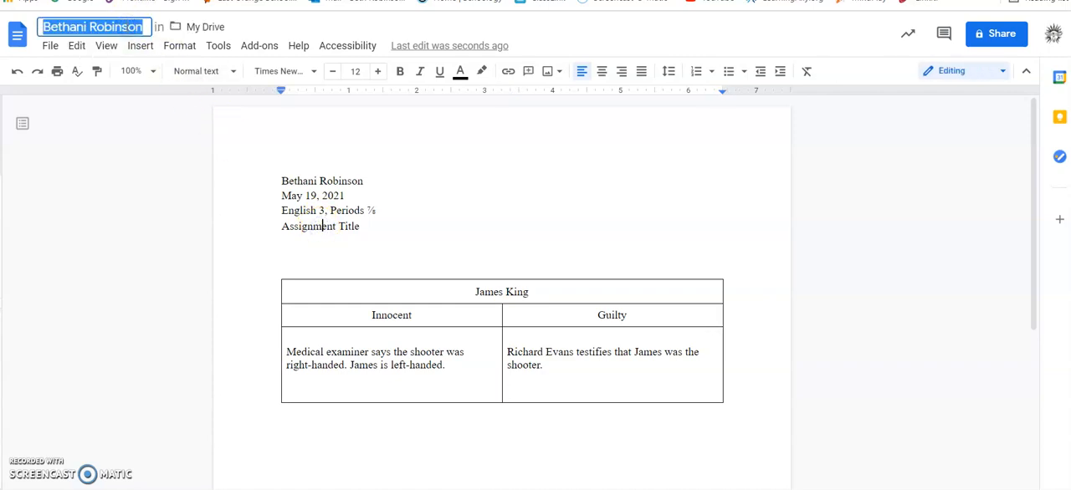